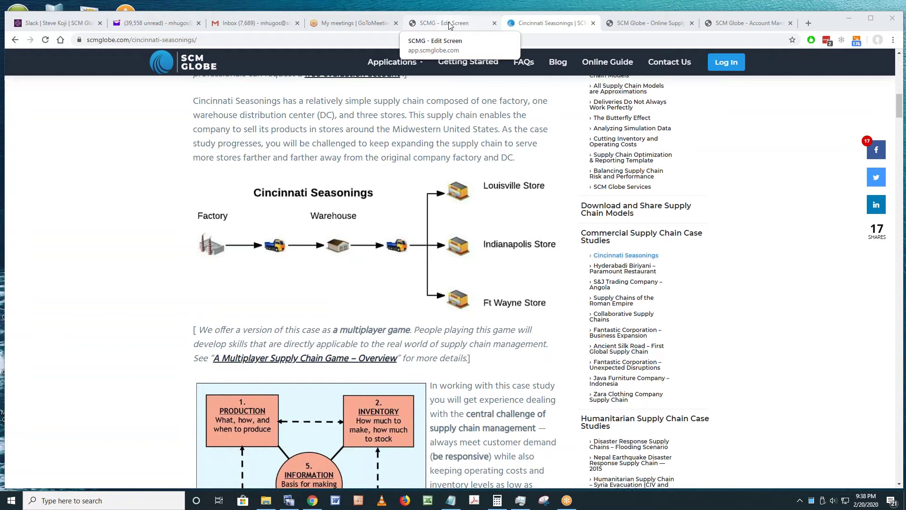
- Bring up the Cincy Seasonings editor in satellite view and zoom around the Gest St factory
{"action": "left_click", "coordinate": [449, 25]}
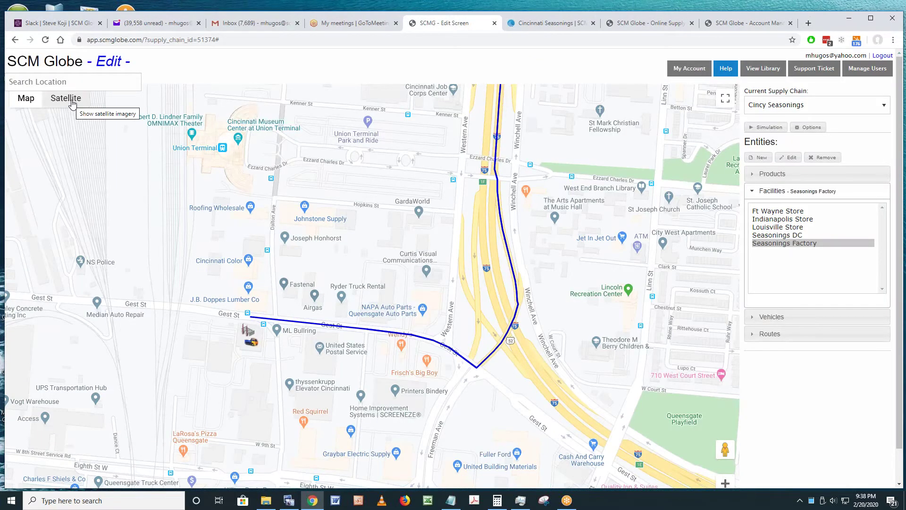
{"action": "left_click", "coordinate": [72, 100]}
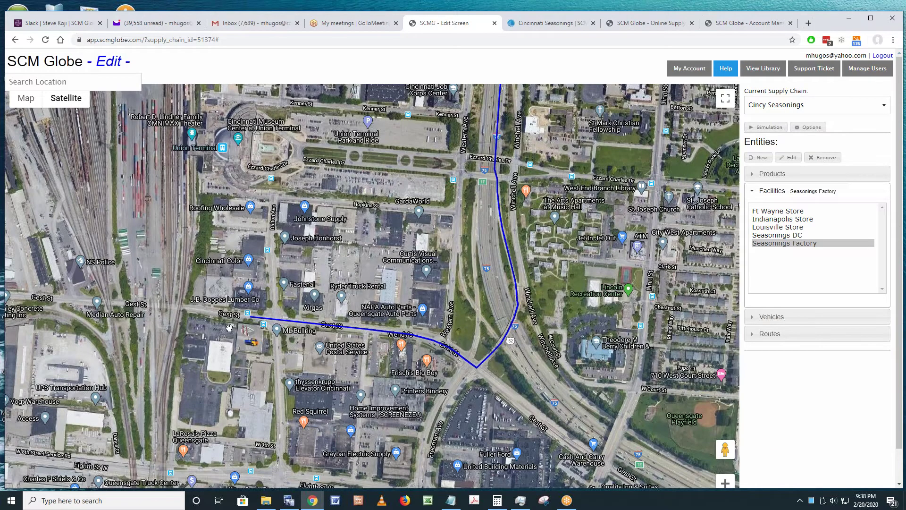
{"action": "scroll", "coordinate": [235, 338], "scroll_direction": "up", "scroll_amount": 1}
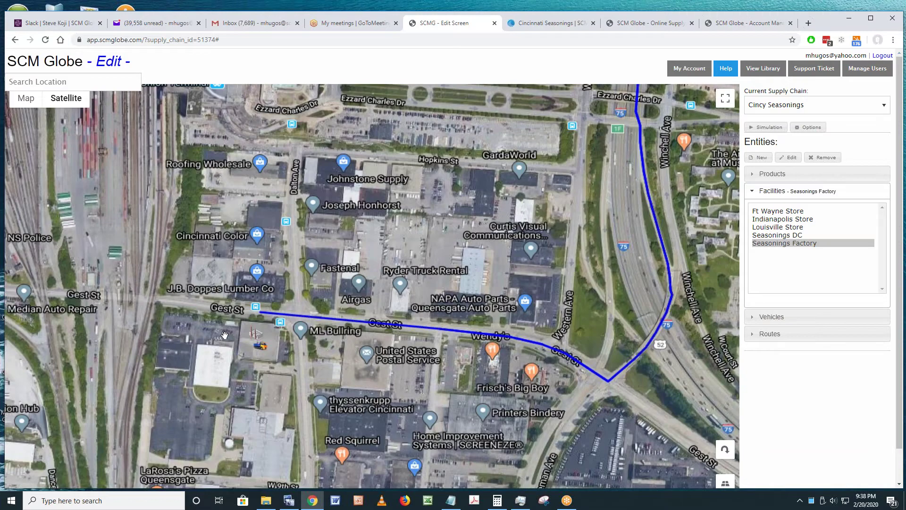
{"action": "scroll", "coordinate": [224, 333], "scroll_direction": "up", "scroll_amount": 1}
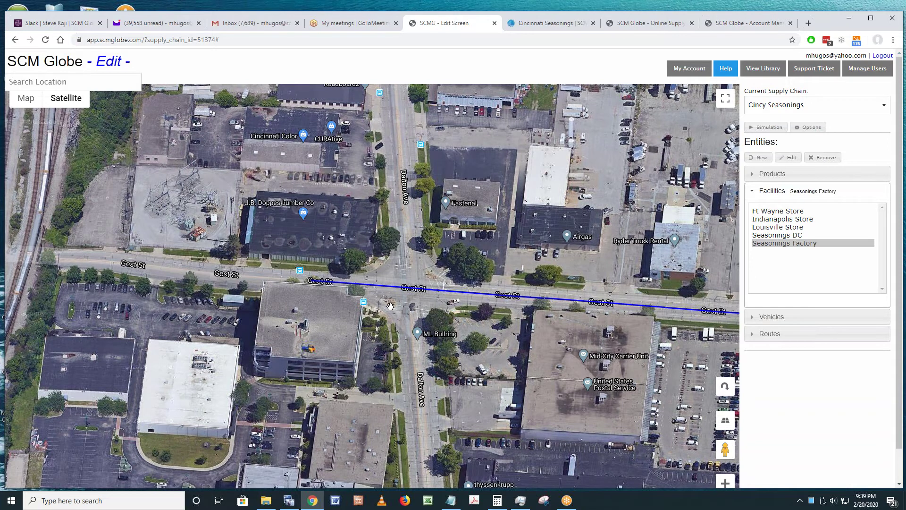
{"action": "scroll", "coordinate": [391, 305], "scroll_direction": "down", "scroll_amount": 1}
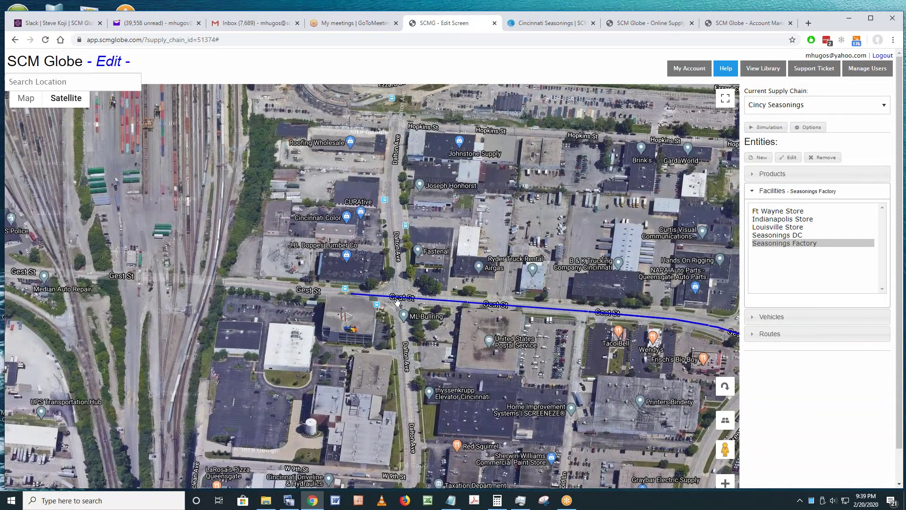
{"action": "scroll", "coordinate": [397, 302], "scroll_direction": "down", "scroll_amount": 1}
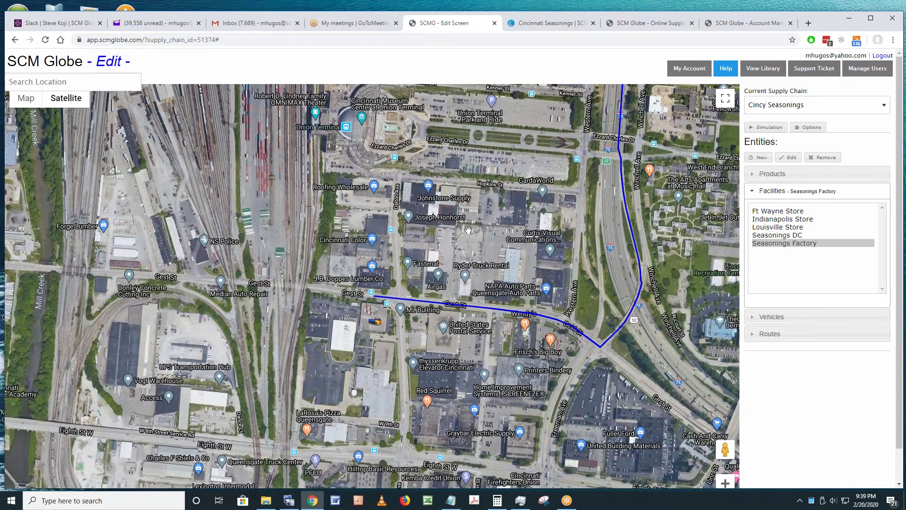
{"action": "scroll", "coordinate": [477, 235], "scroll_direction": "down", "scroll_amount": 1}
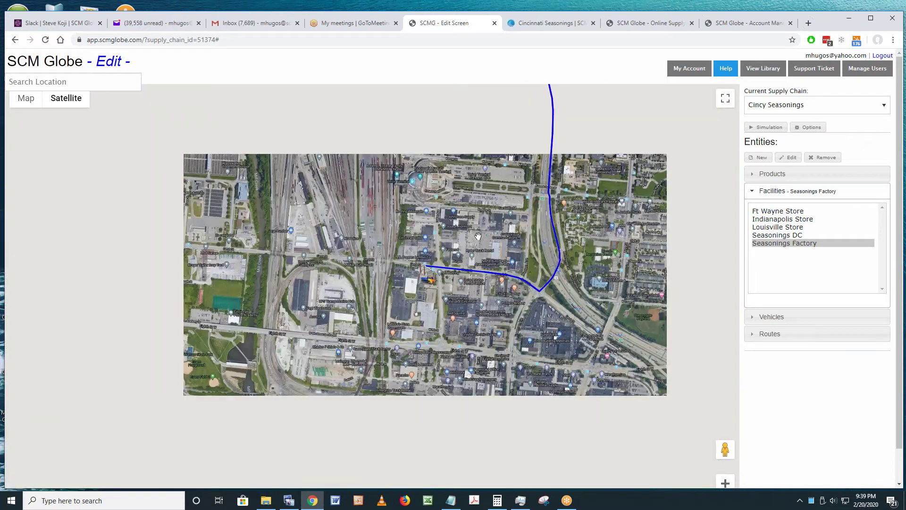
{"action": "key", "text": "Right"}
{"action": "key", "text": "Down"}
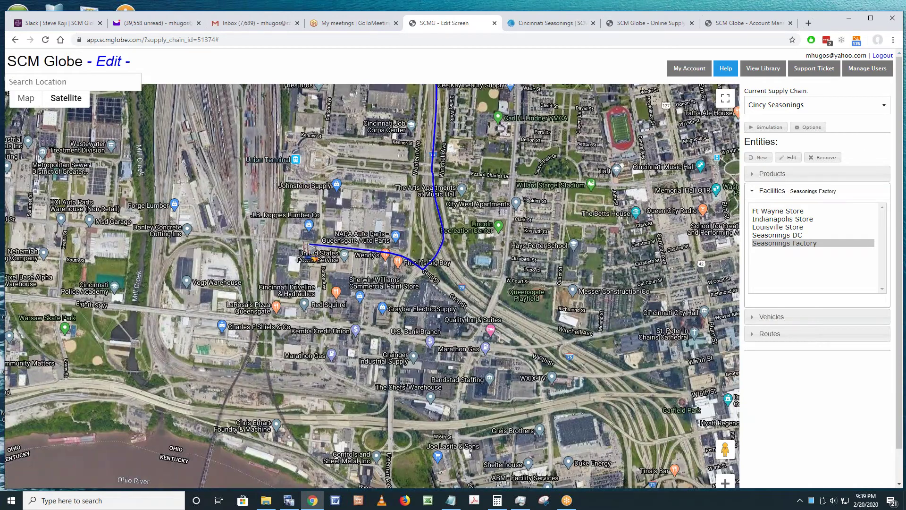
{"action": "scroll", "coordinate": [338, 260], "scroll_direction": "up", "scroll_amount": 1}
{"action": "scroll", "coordinate": [303, 352], "scroll_direction": "down", "scroll_amount": 2}
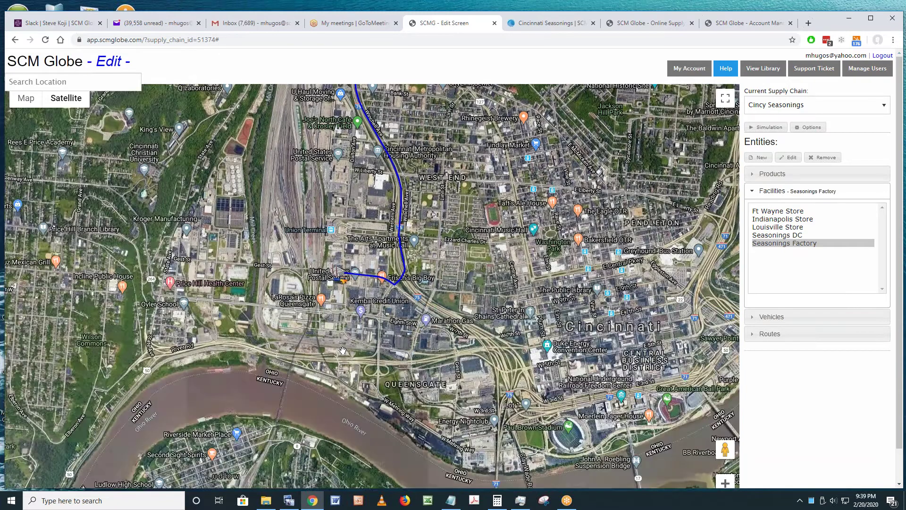
{"action": "left_click_drag", "start_coordinate": [425, 396], "coordinate": [443, 280]}
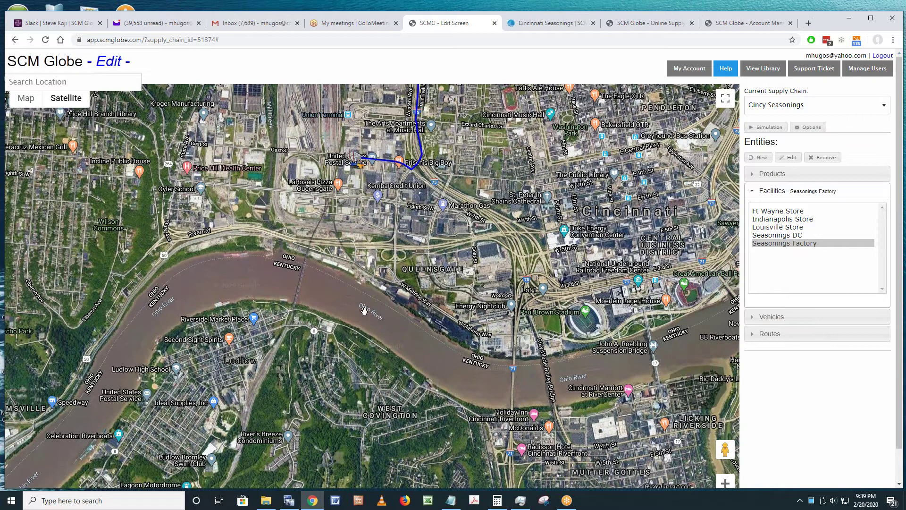
{"action": "scroll", "coordinate": [368, 313], "scroll_direction": "up", "scroll_amount": 1}
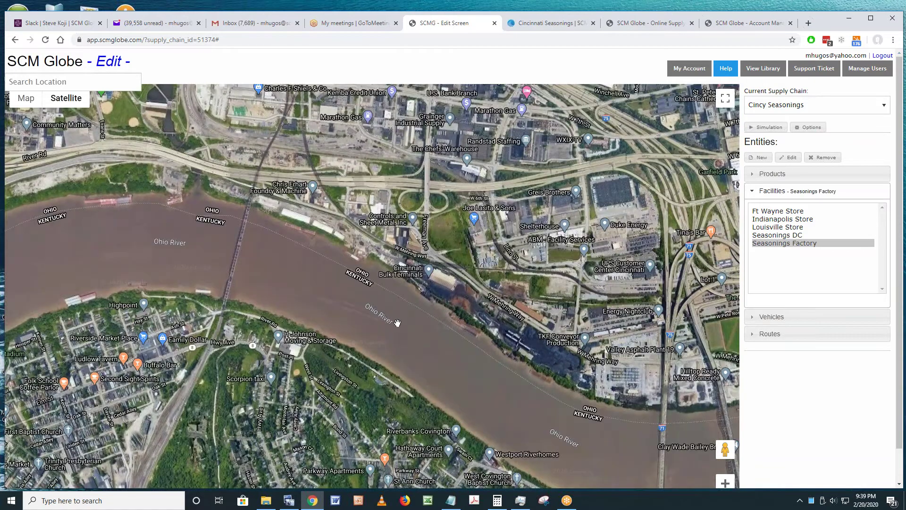
{"action": "scroll", "coordinate": [397, 323], "scroll_direction": "up", "scroll_amount": 1}
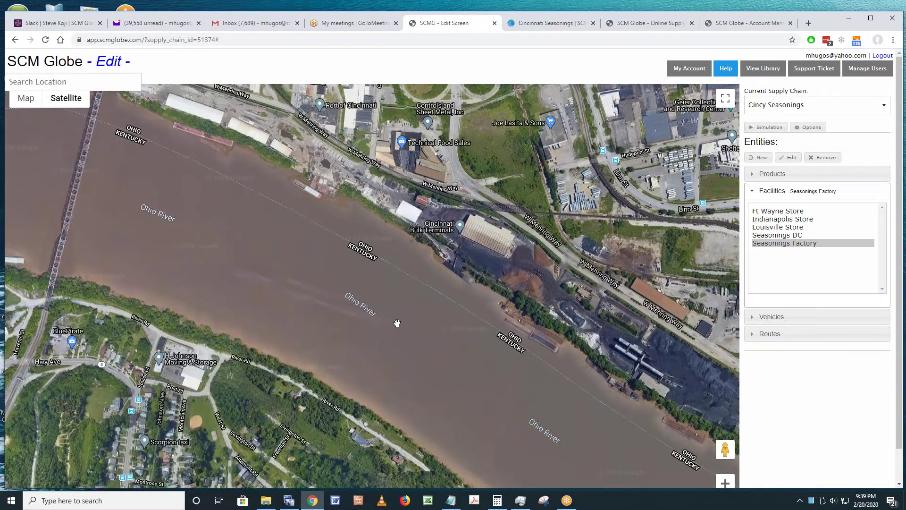
{"action": "scroll", "coordinate": [396, 322], "scroll_direction": "down", "scroll_amount": 1}
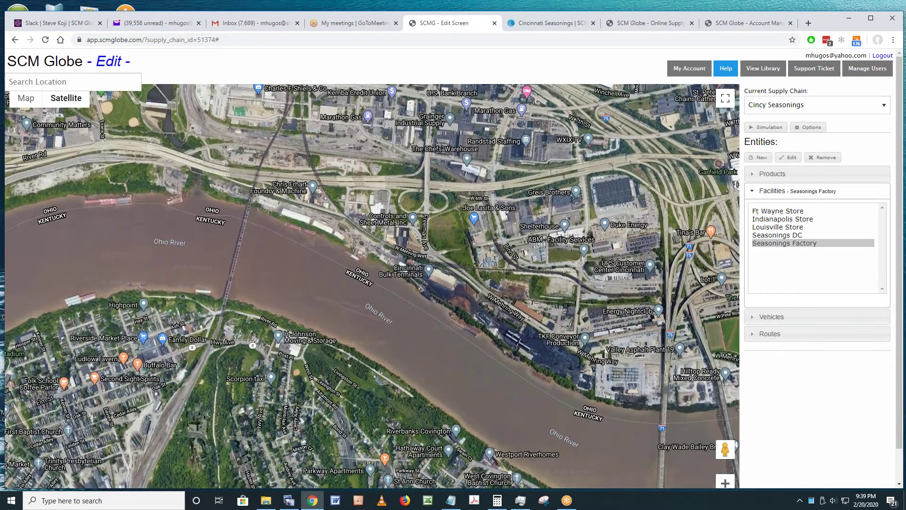
{"action": "left_click_drag", "start_coordinate": [349, 189], "coordinate": [258, 367]}
{"action": "left_click_drag", "start_coordinate": [258, 198], "coordinate": [395, 325]}
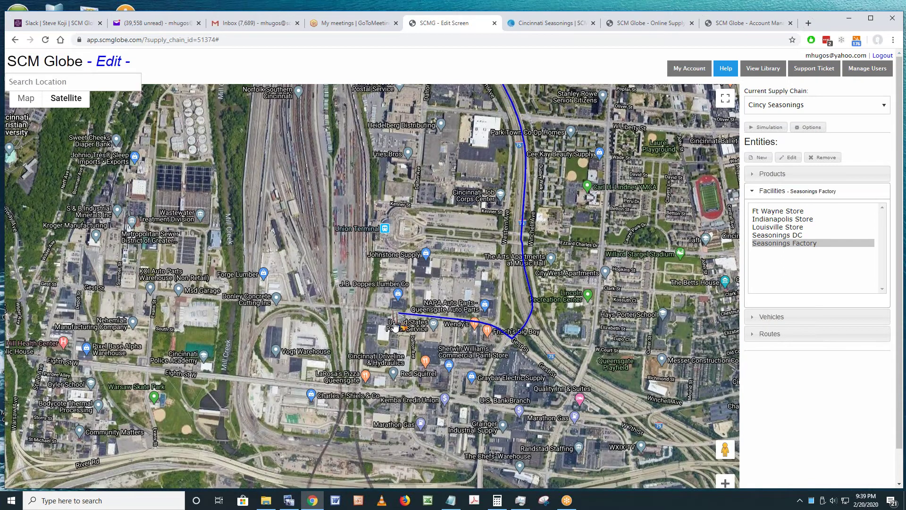
- Zoom around the Seasonings Factory by Dalton Ave and pan east toward I-75
{"action": "scroll", "coordinate": [396, 326], "scroll_direction": "up", "scroll_amount": 1}
{"action": "scroll", "coordinate": [395, 328], "scroll_direction": "up", "scroll_amount": 1}
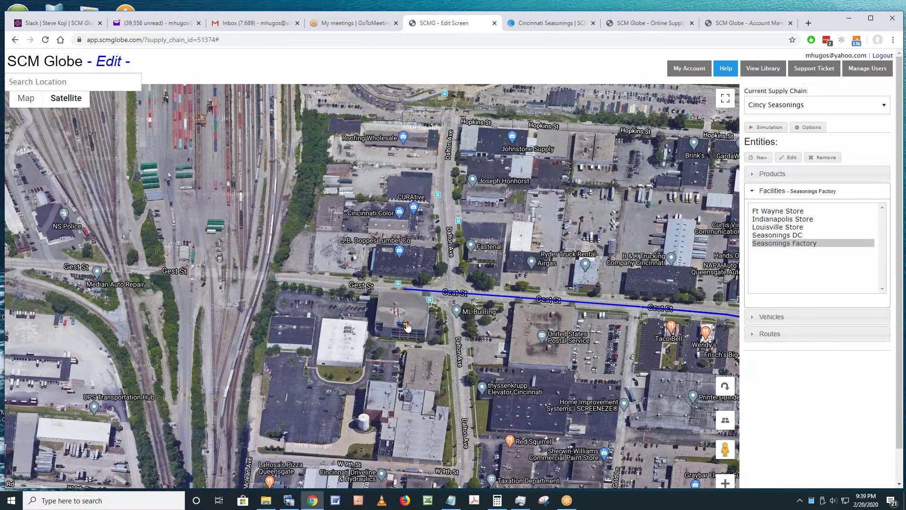
{"action": "scroll", "coordinate": [407, 326], "scroll_direction": "up", "scroll_amount": 1}
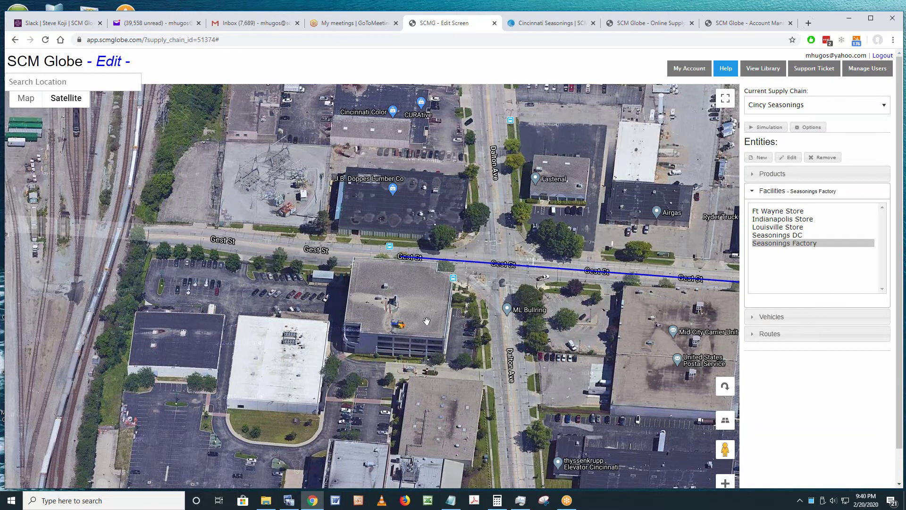
{"action": "scroll", "coordinate": [411, 312], "scroll_direction": "down", "scroll_amount": 1}
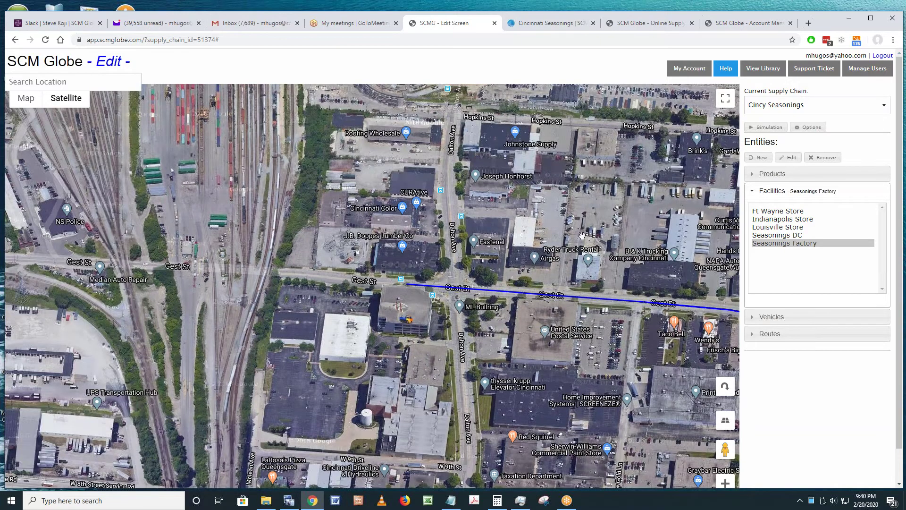
{"action": "scroll", "coordinate": [566, 231], "scroll_direction": "down", "scroll_amount": 1}
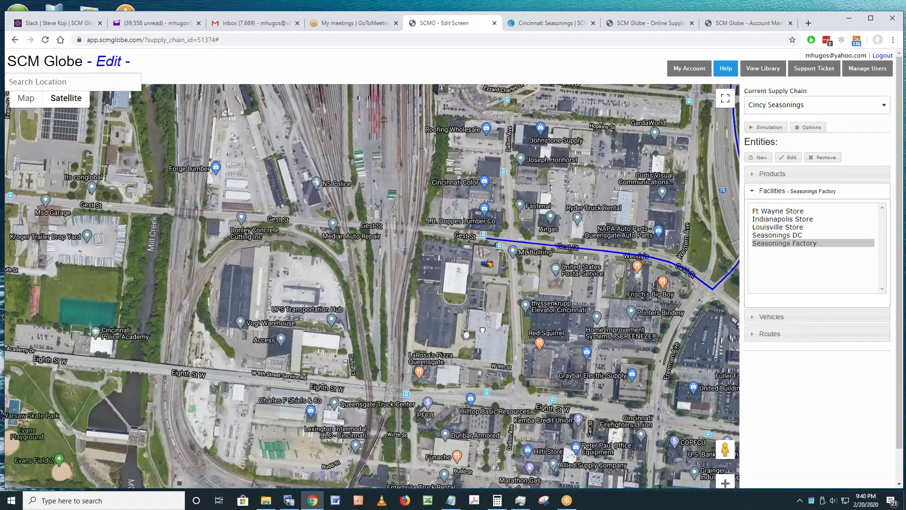
{"action": "left_click_drag", "start_coordinate": [482, 329], "coordinate": [343, 412]}
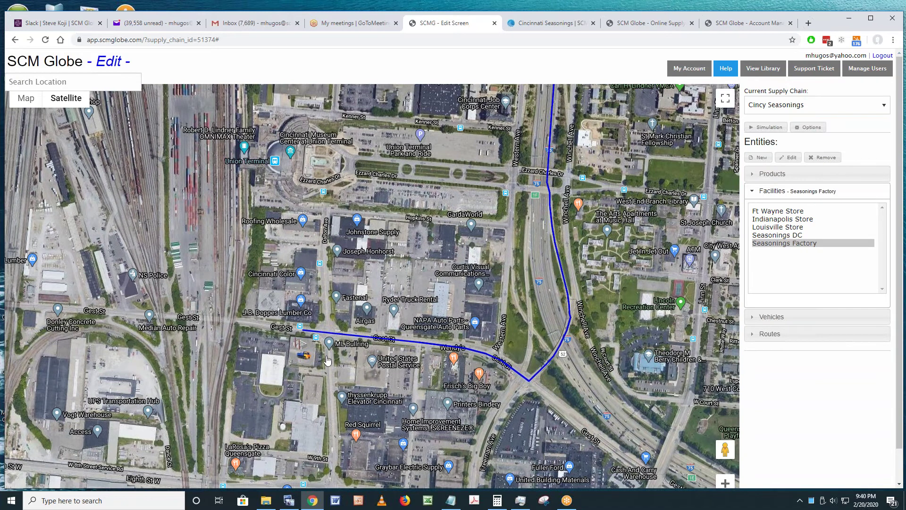
{"action": "scroll", "coordinate": [319, 335], "scroll_direction": "down", "scroll_amount": 2}
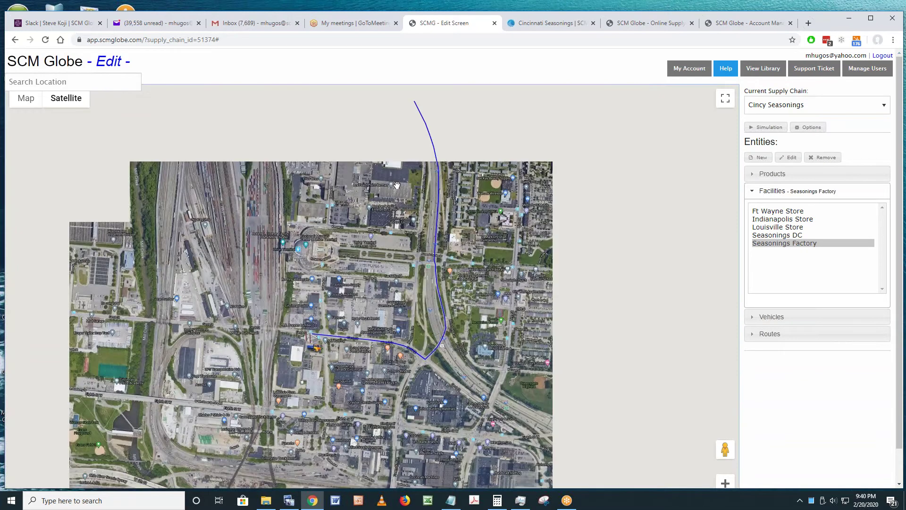
- Pan the satellite map north past St. Bernard and zoom in on the Bond Hill route loop
{"action": "scroll", "coordinate": [396, 185], "scroll_direction": "down", "scroll_amount": 2}
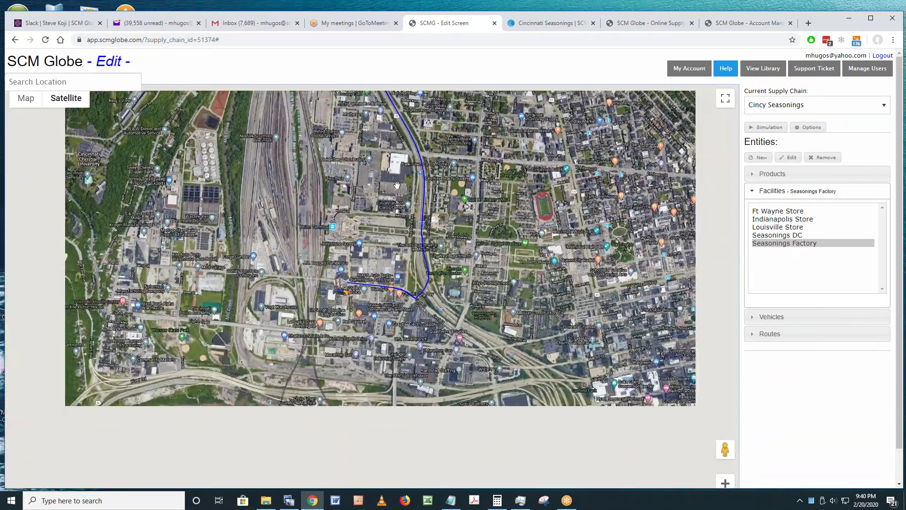
{"action": "left_click_drag", "start_coordinate": [375, 129], "coordinate": [361, 486]}
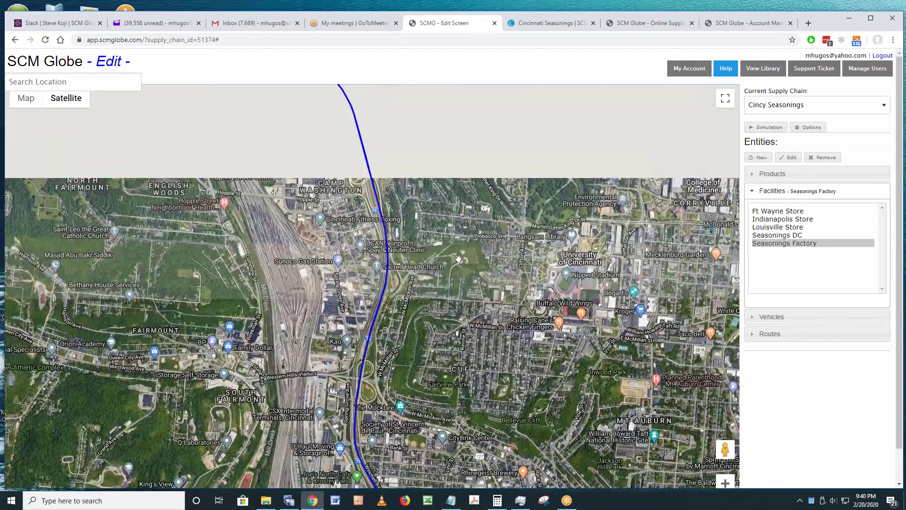
{"action": "left_click_drag", "start_coordinate": [359, 198], "coordinate": [290, 470]}
{"action": "left_click_drag", "start_coordinate": [563, 114], "coordinate": [373, 310]}
{"action": "scroll", "coordinate": [373, 310], "scroll_direction": "up", "scroll_amount": 2}
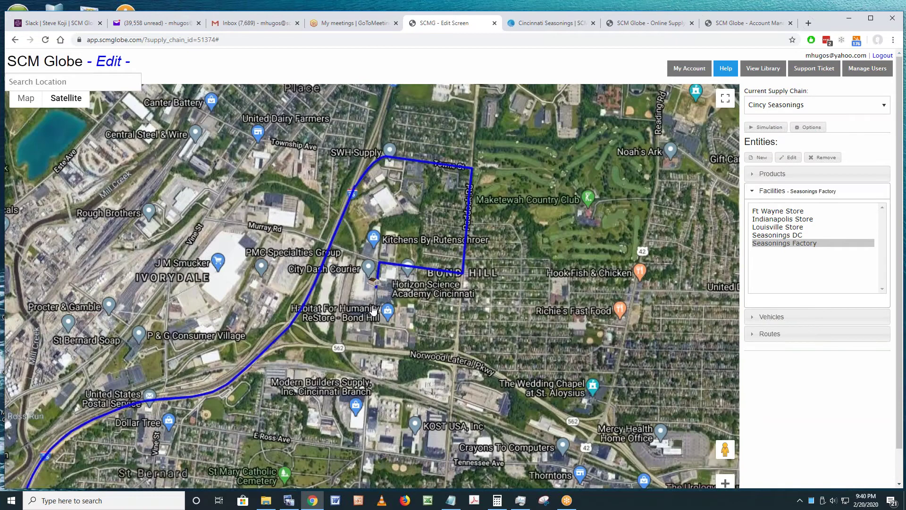
{"action": "scroll", "coordinate": [363, 267], "scroll_direction": "up", "scroll_amount": 3}
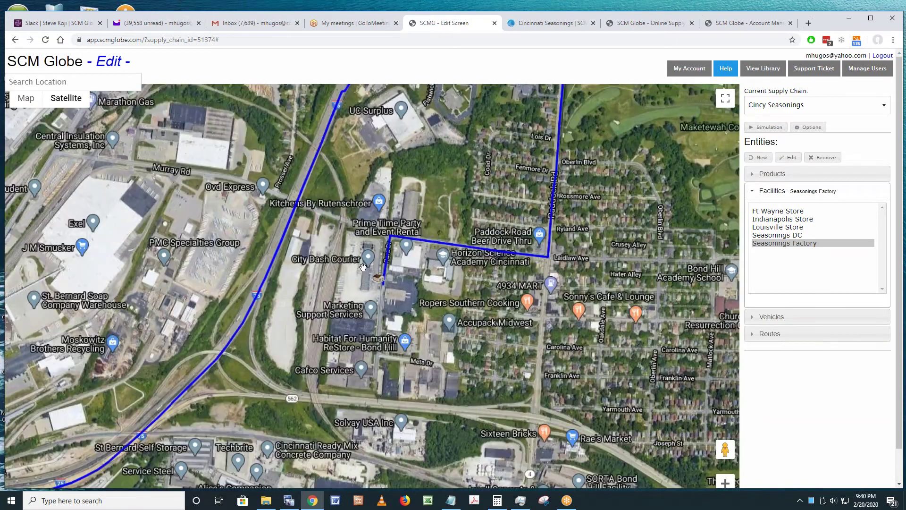
{"action": "scroll", "coordinate": [330, 326], "scroll_direction": "down", "scroll_amount": 1}
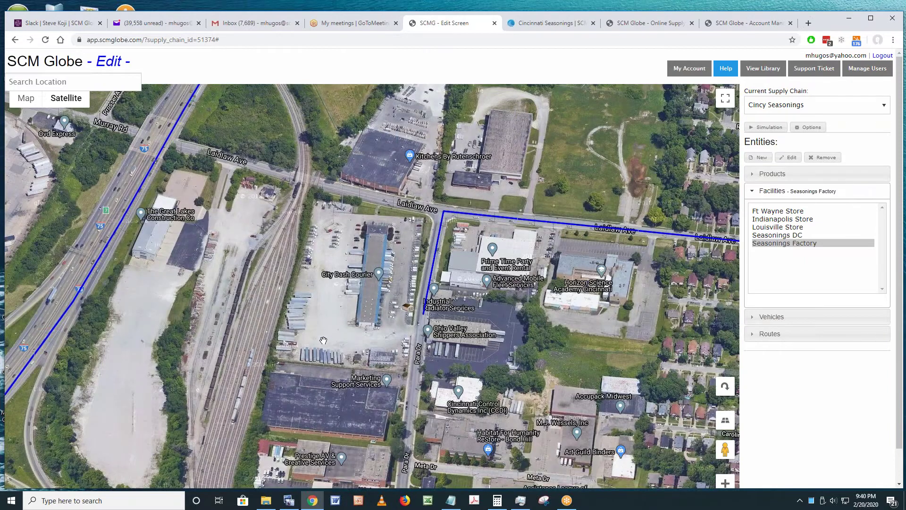
{"action": "scroll", "coordinate": [323, 335], "scroll_direction": "down", "scroll_amount": 2}
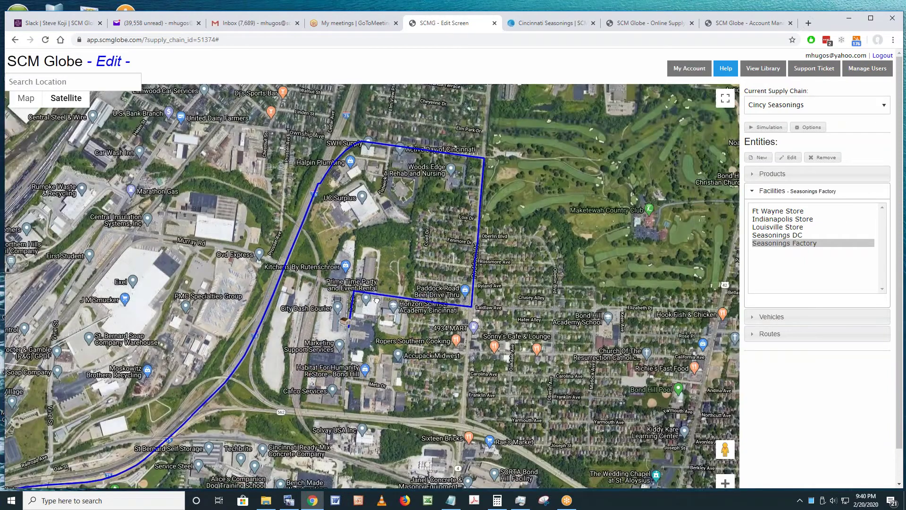
{"action": "left_click_drag", "start_coordinate": [376, 300], "coordinate": [410, 271]}
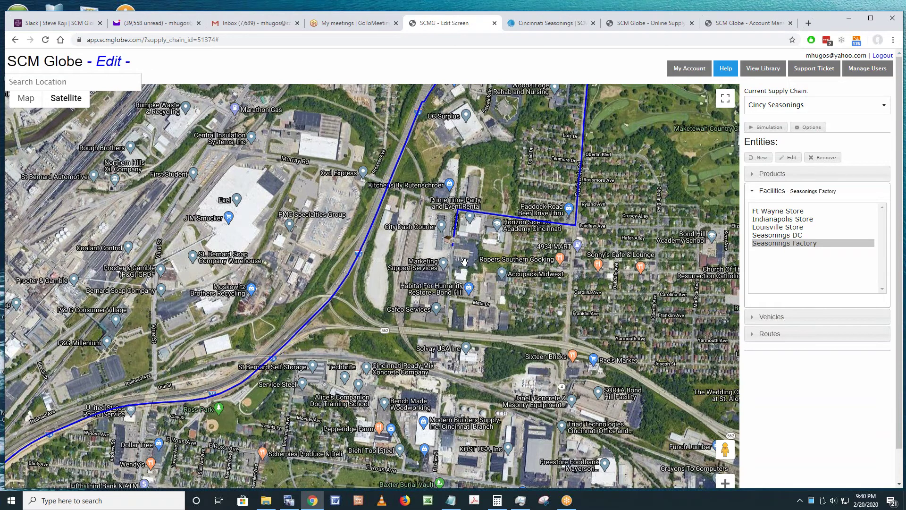
{"action": "scroll", "coordinate": [464, 261], "scroll_direction": "down", "scroll_amount": 1}
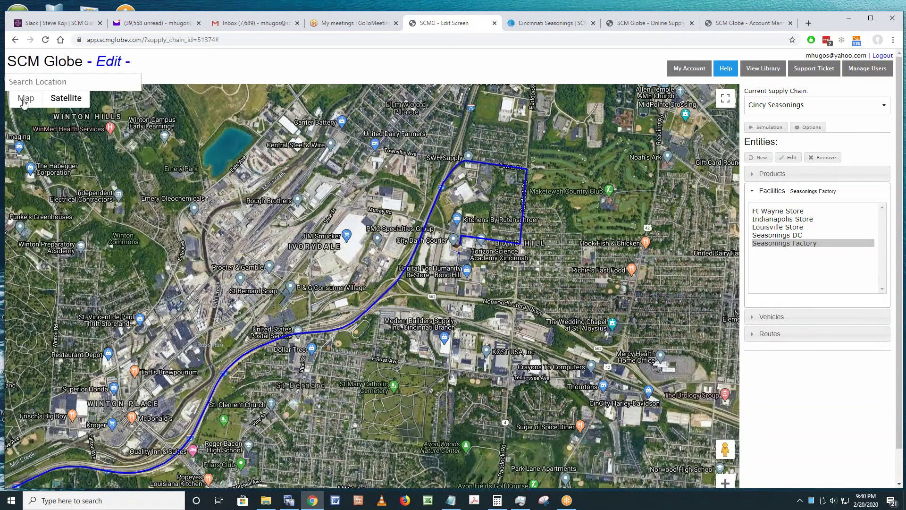
- Switch to the street map, view the whole route, then zoom back in on Bond Hill
{"action": "left_click", "coordinate": [28, 100]}
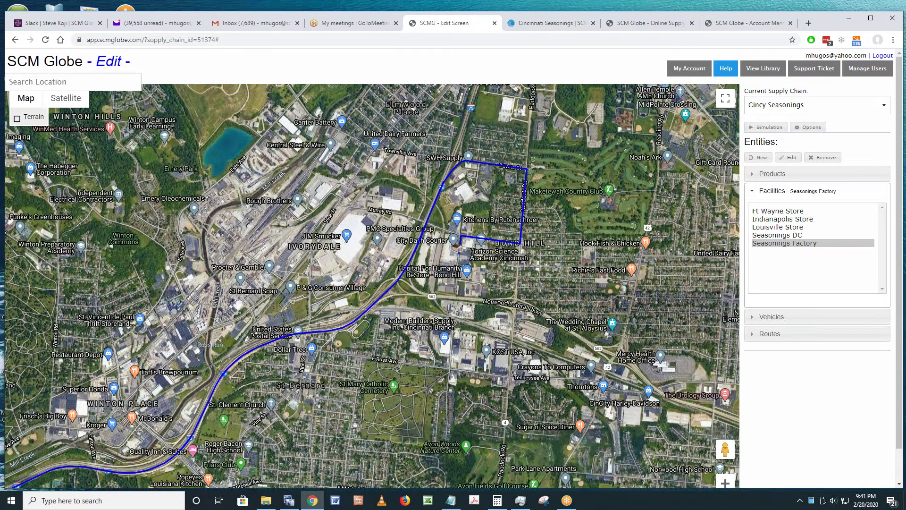
{"action": "scroll", "coordinate": [469, 276], "scroll_direction": "down", "scroll_amount": 3}
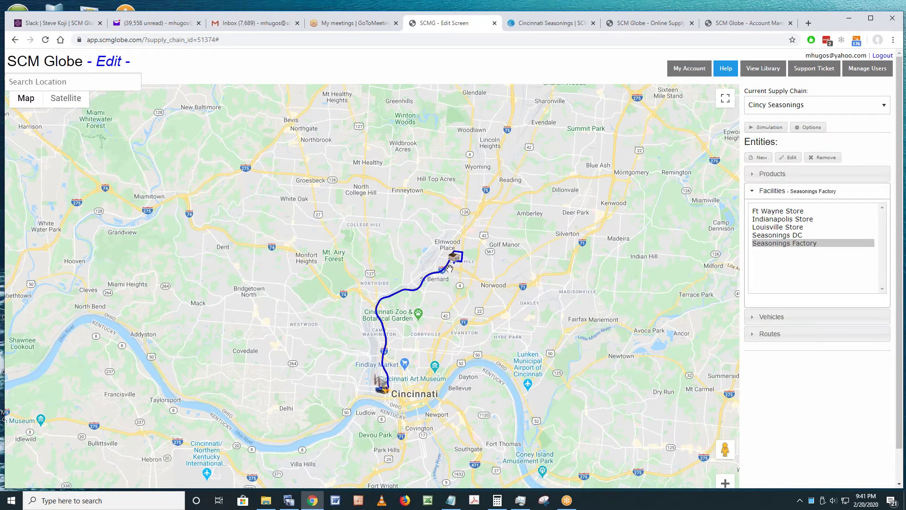
{"action": "scroll", "coordinate": [449, 268], "scroll_direction": "up", "scroll_amount": 1}
{"action": "scroll", "coordinate": [463, 267], "scroll_direction": "up", "scroll_amount": 1}
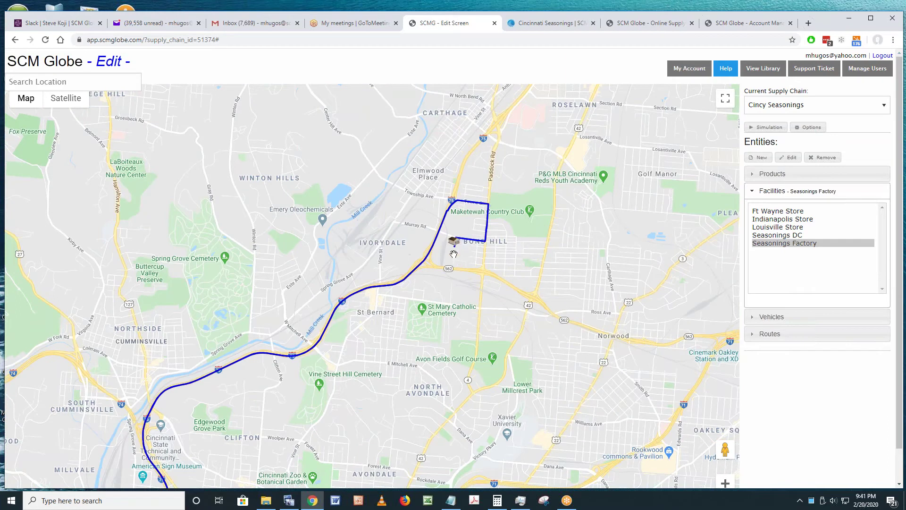
{"action": "scroll", "coordinate": [454, 254], "scroll_direction": "up", "scroll_amount": 1}
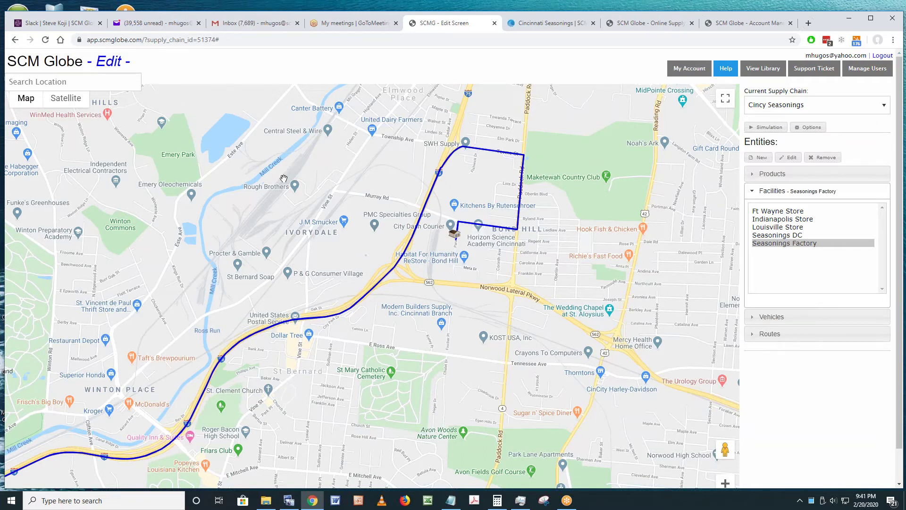
- Return to satellite and frame the route's Bond Hill end by City Dash Courier and Laidlaw Ave
{"action": "left_click", "coordinate": [68, 104]}
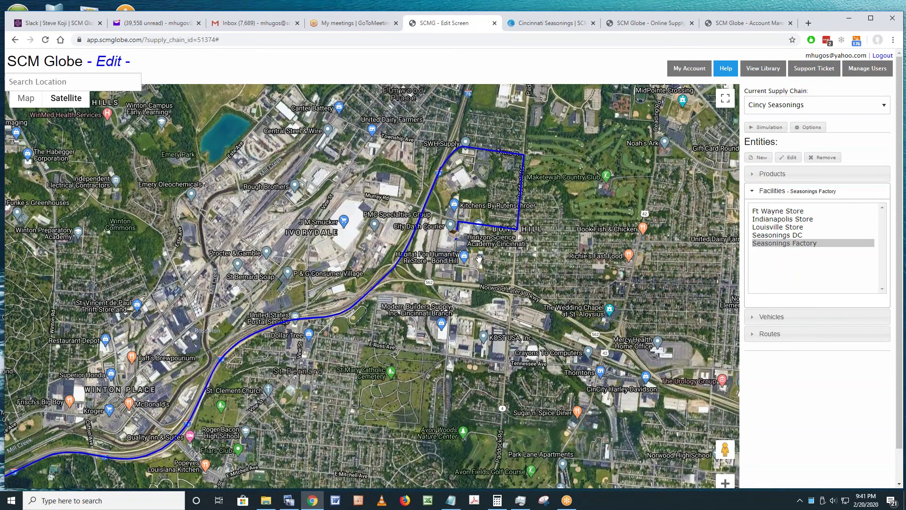
{"action": "scroll", "coordinate": [387, 232], "scroll_direction": "up", "scroll_amount": 3}
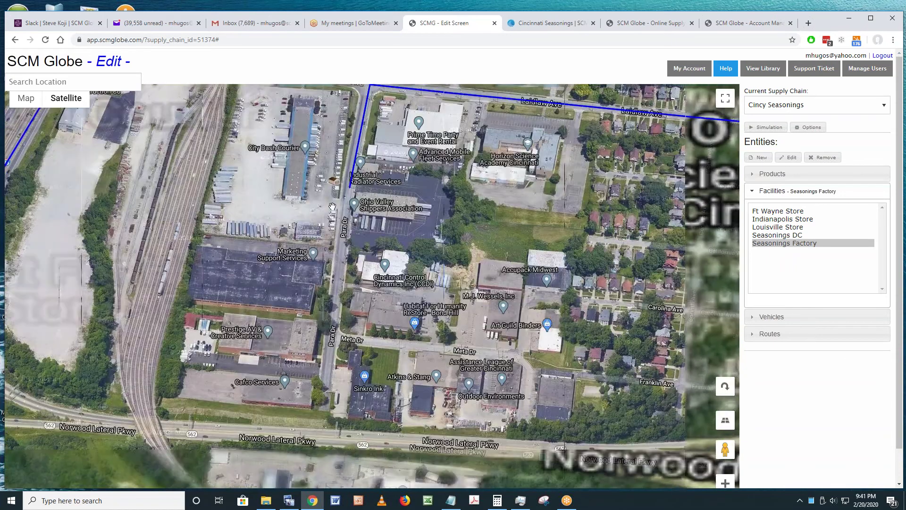
{"action": "left_click_drag", "start_coordinate": [333, 206], "coordinate": [555, 246]}
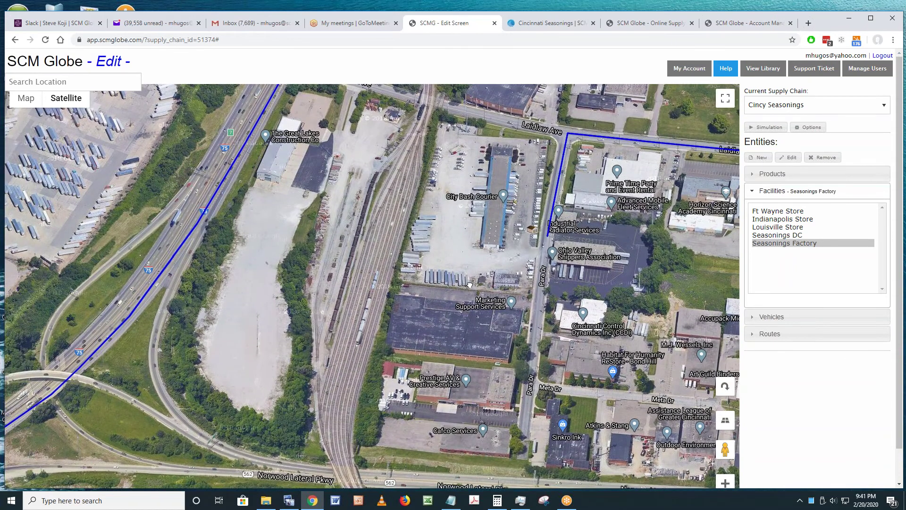
{"action": "scroll", "coordinate": [451, 244], "scroll_direction": "down", "scroll_amount": 2}
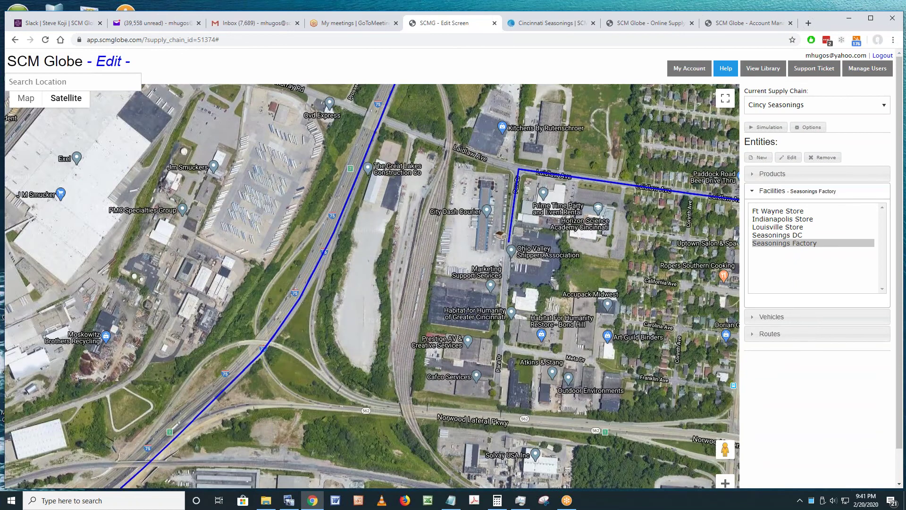